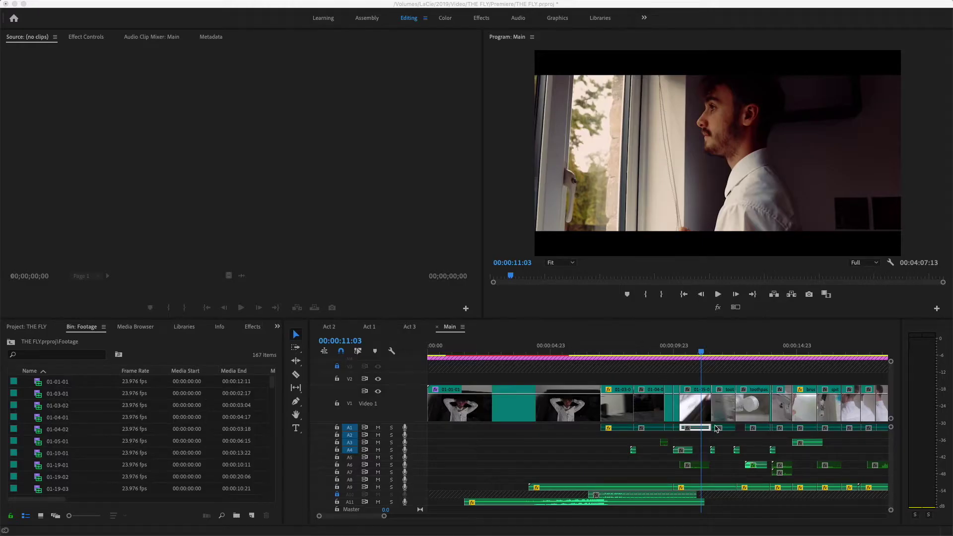
# Step: Scroll up and down through the timeline to review the graded sequence
pyautogui.scroll(-10, 605, 450)
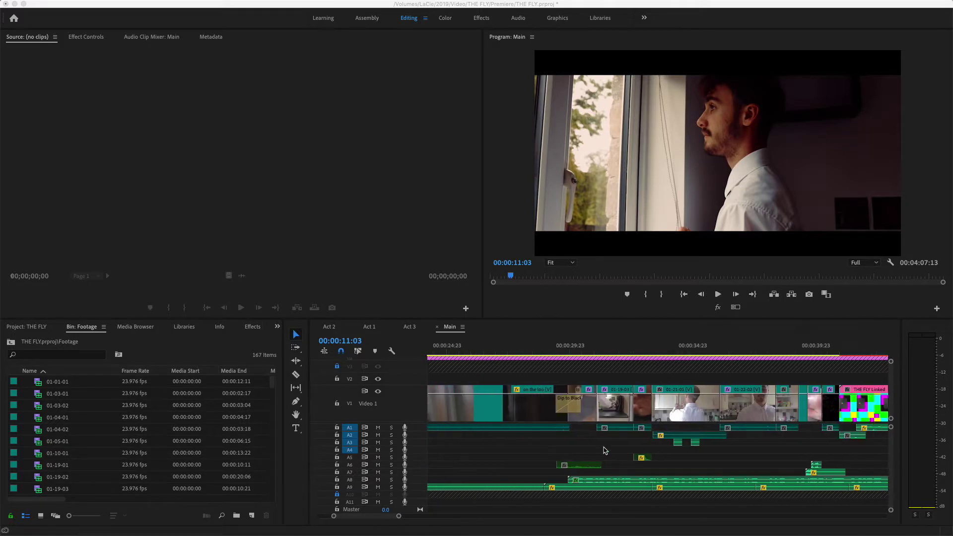
pyautogui.scroll(5, 604, 450)
pyautogui.scroll(4, 604, 450)
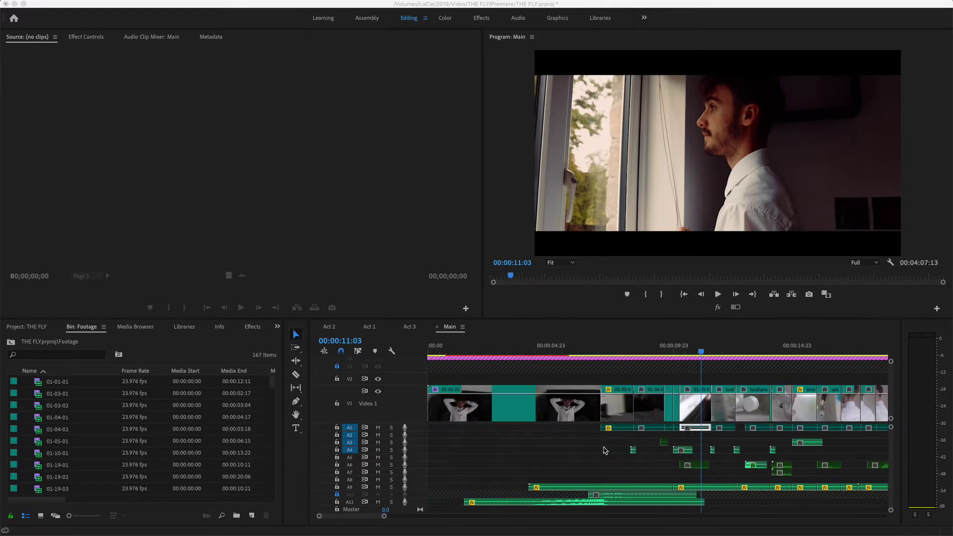
pyautogui.scroll(-20, 605, 450)
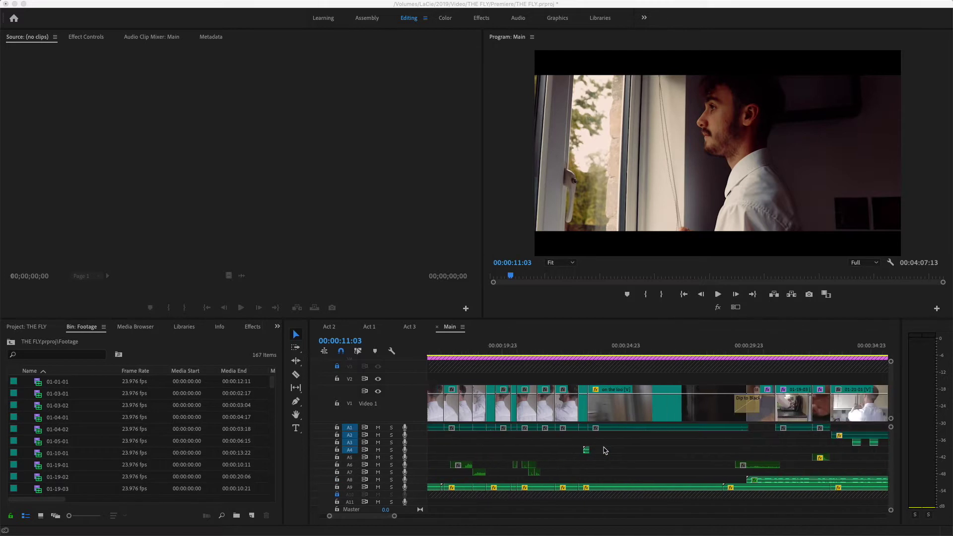
pyautogui.scroll(-6, 604, 450)
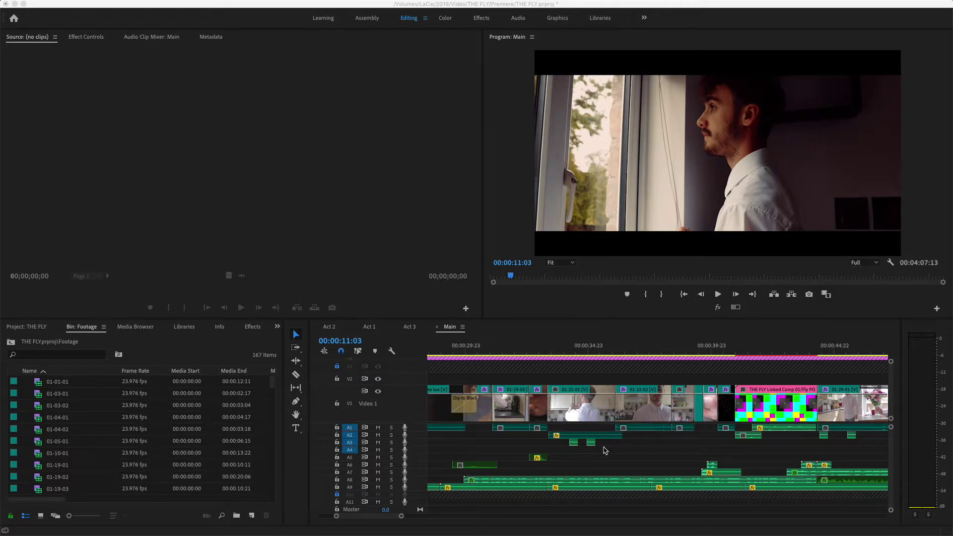
pyautogui.scroll(20, 604, 450)
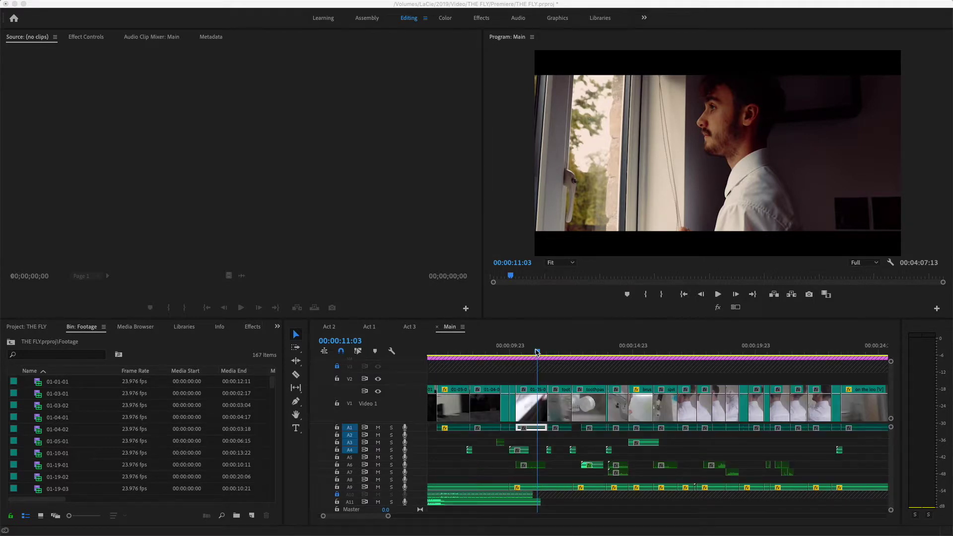
# Step: Toggle Global FX Mute on and off to compare the graded Program monitor frame
pyautogui.click(720, 309)
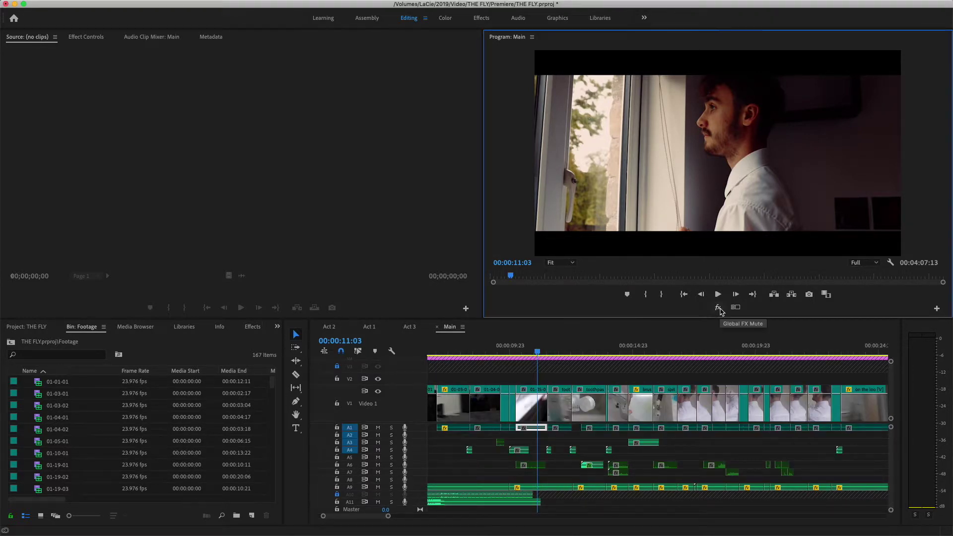
pyautogui.click(718, 308)
pyautogui.click(718, 308)
# Step: Open and cancel the Button Editor, then mute all effects to show ungraded footage
pyautogui.click(936, 309)
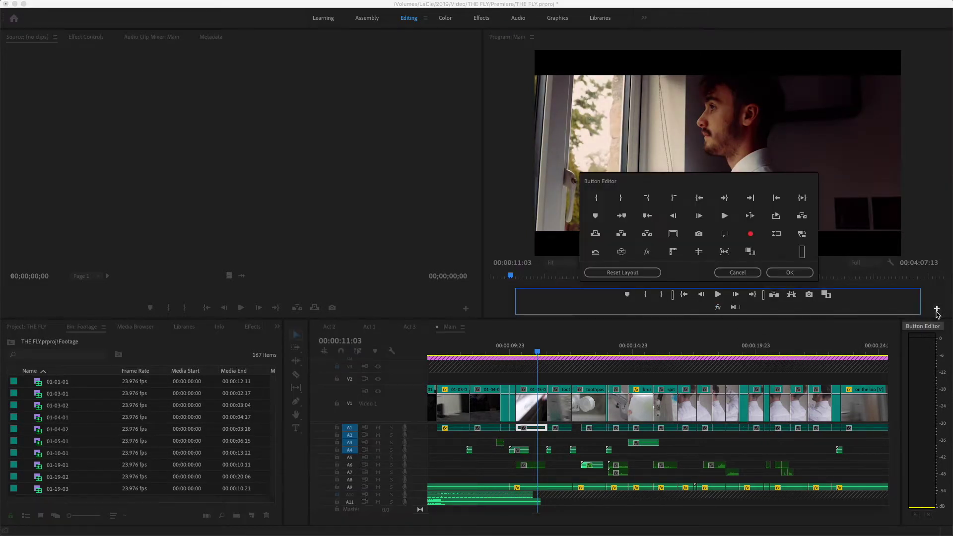
pyautogui.click(738, 273)
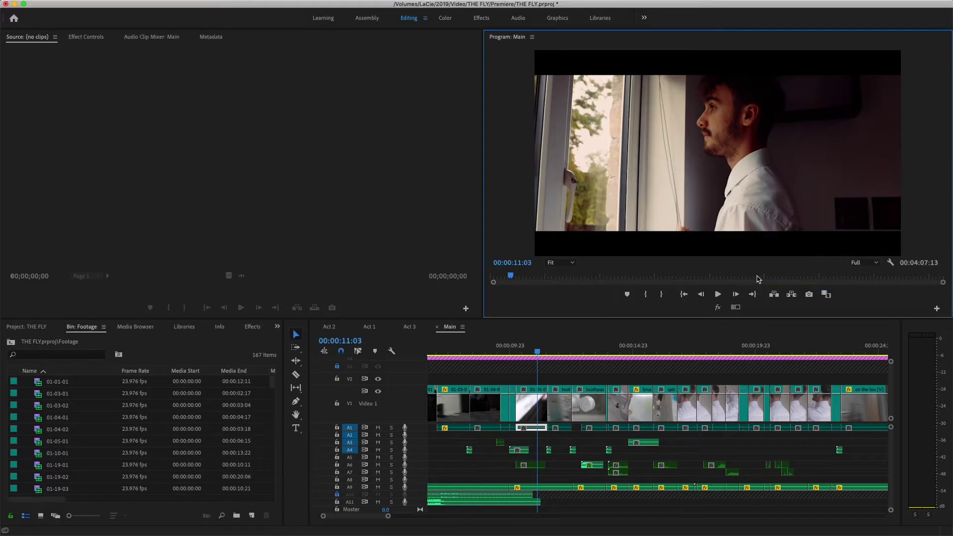
pyautogui.click(717, 308)
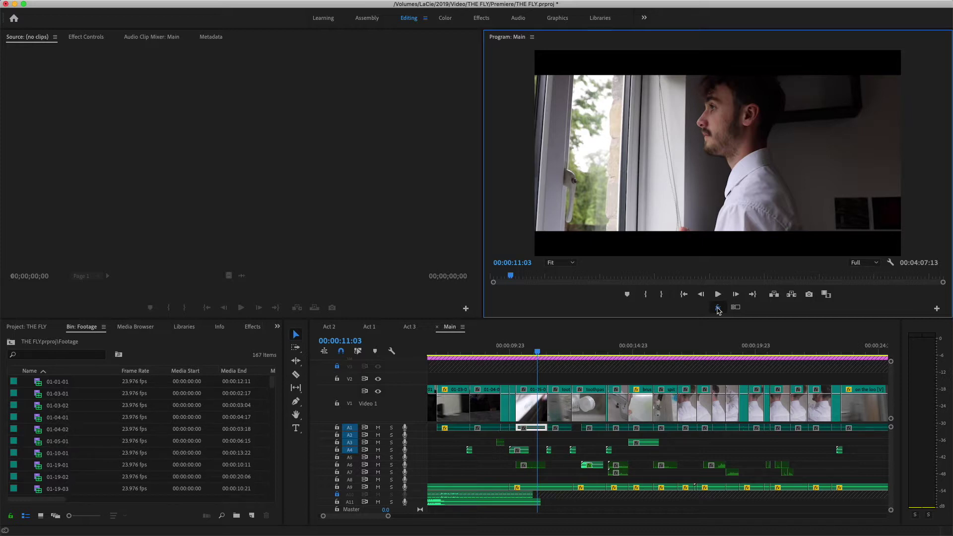
# Step: Restore all effects and toggle the V4 Grade track output on and off to compare
pyautogui.click(718, 308)
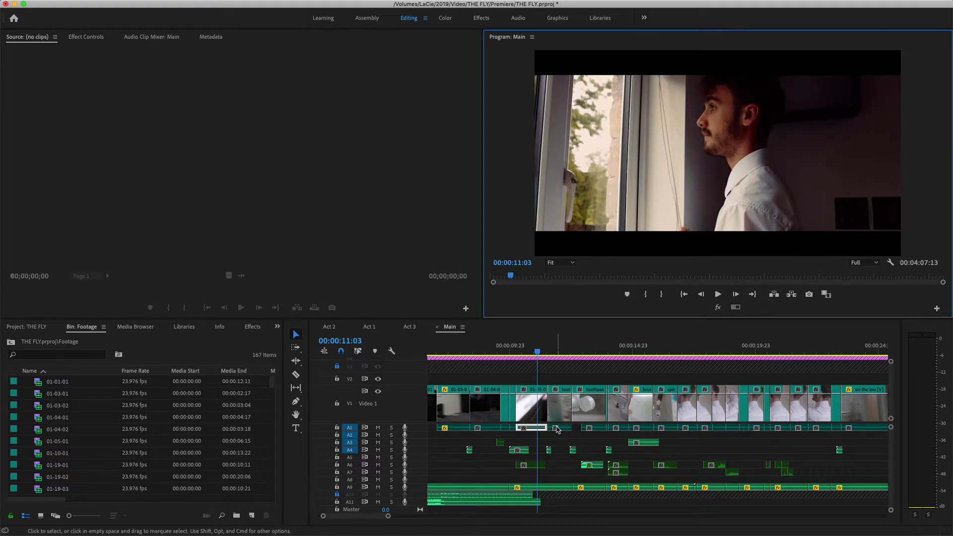
pyautogui.scroll(3, 550, 378)
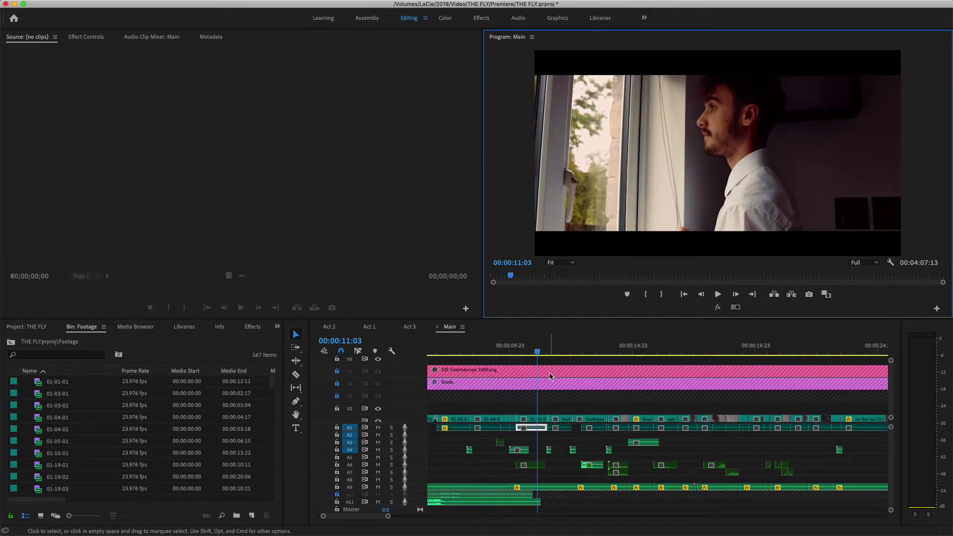
pyautogui.scroll(-1, 550, 377)
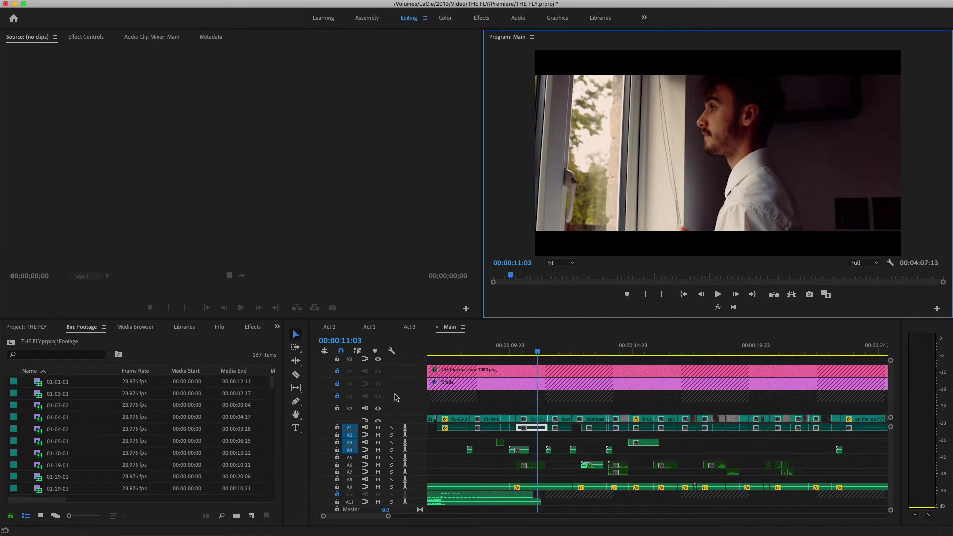
pyautogui.click(378, 384)
pyautogui.click(378, 384)
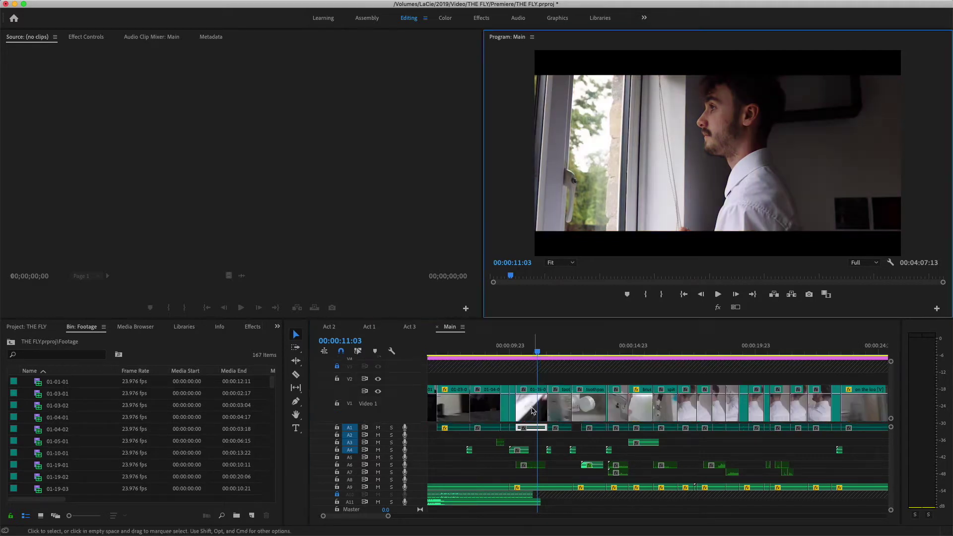
pyautogui.scroll(-1, 499, 382)
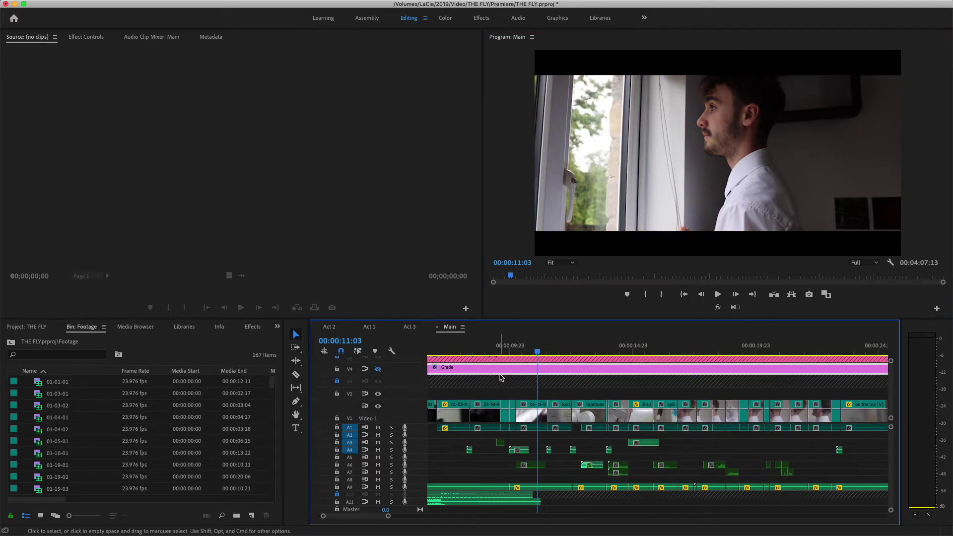
# Step: Show the Grade adjustment layer's Lumetri Color settings in the Color workspace
pyautogui.doubleClick(485, 372)
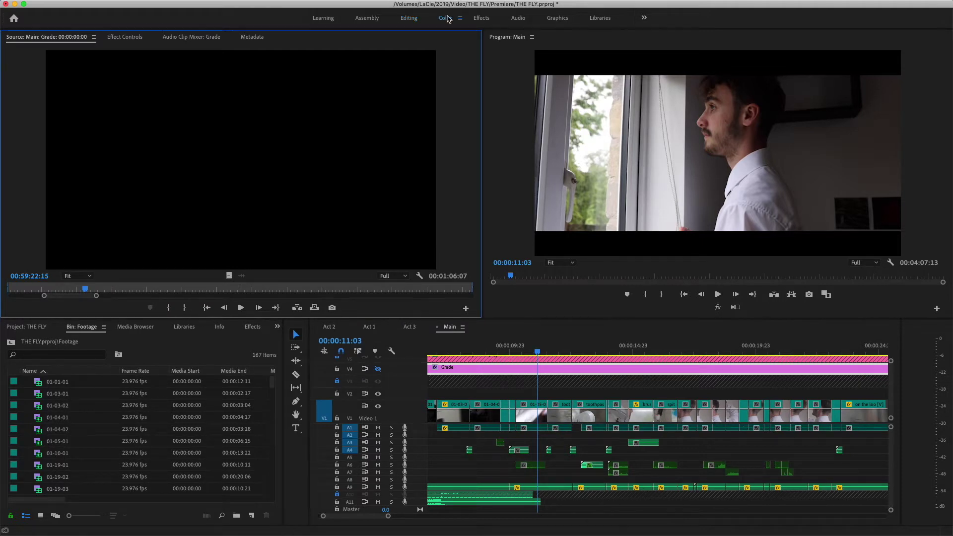
pyautogui.click(445, 17)
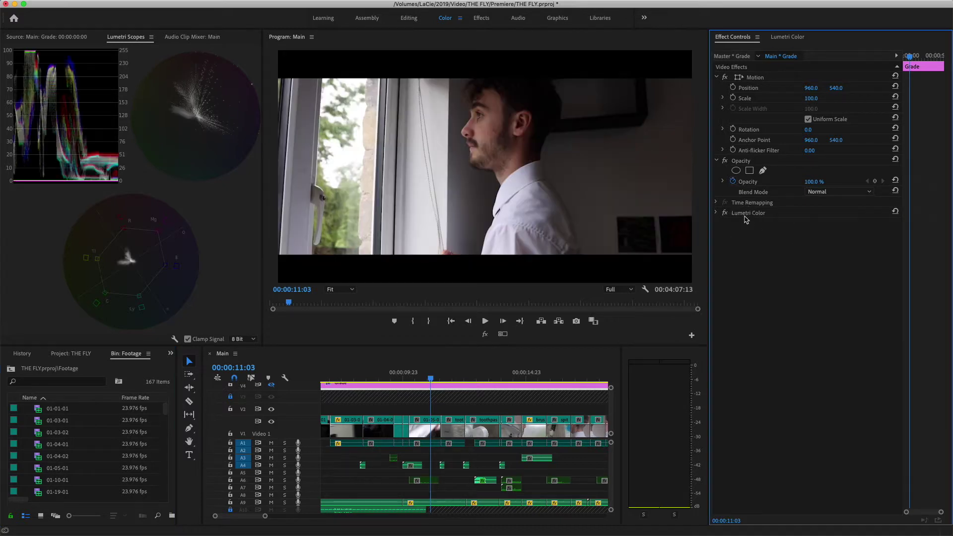
pyautogui.click(789, 38)
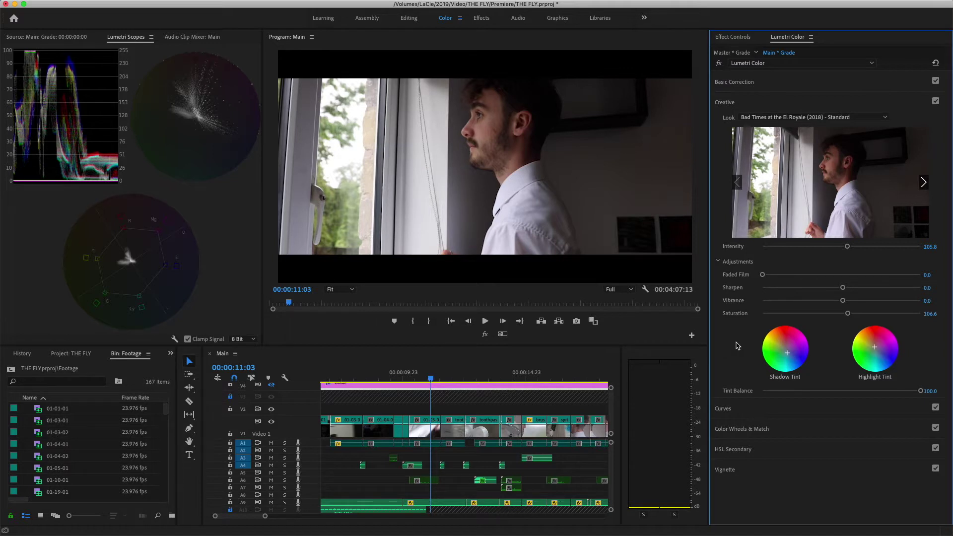
# Step: Check the Creative look list without changing it, then toggle the look off and on
pyautogui.click(796, 118)
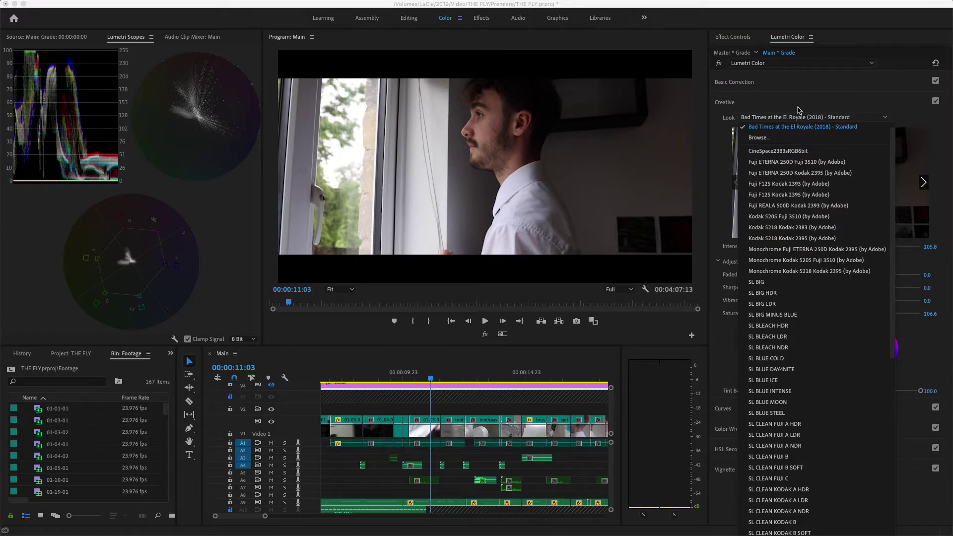
pyautogui.click(799, 104)
pyautogui.click(799, 105)
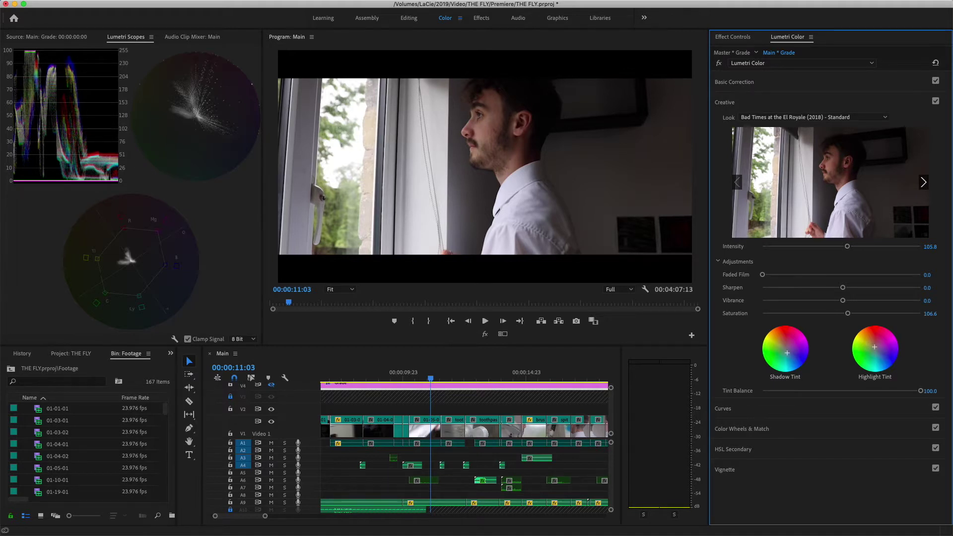
pyautogui.click(935, 101)
pyautogui.click(935, 101)
pyautogui.click(274, 390)
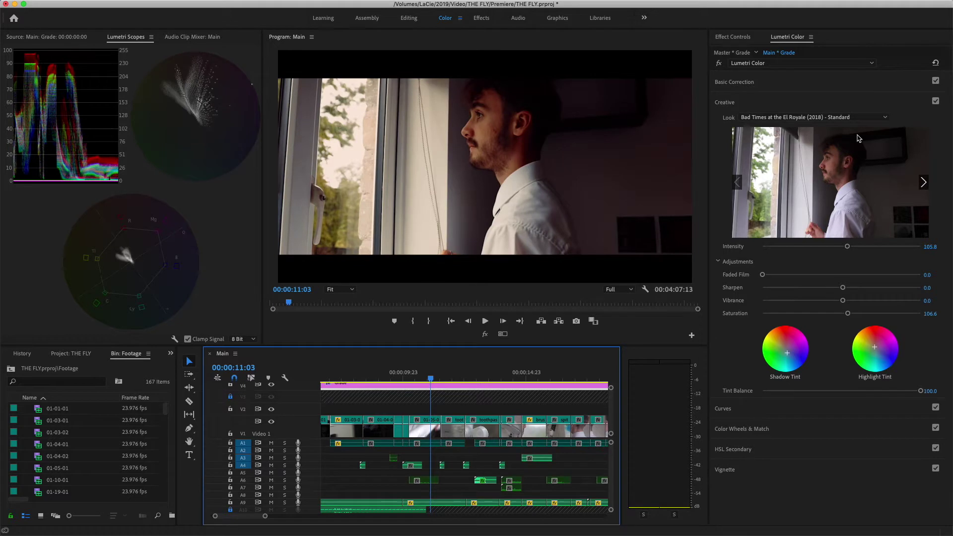
# Step: Repeatedly toggle the Creative look to compare, leaving it enabled at Intensity 105.8
pyautogui.click(935, 101)
pyautogui.click(935, 101)
pyautogui.click(936, 101)
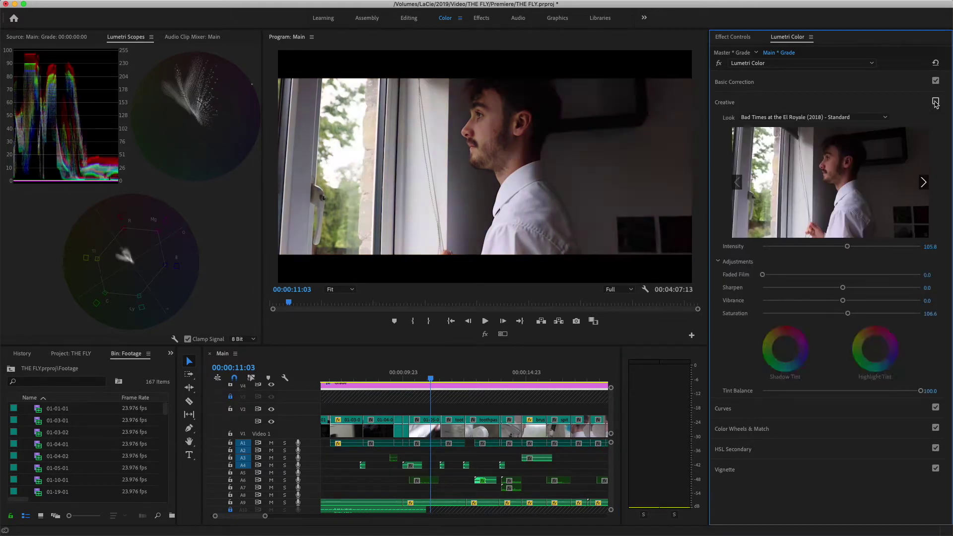
pyautogui.click(936, 101)
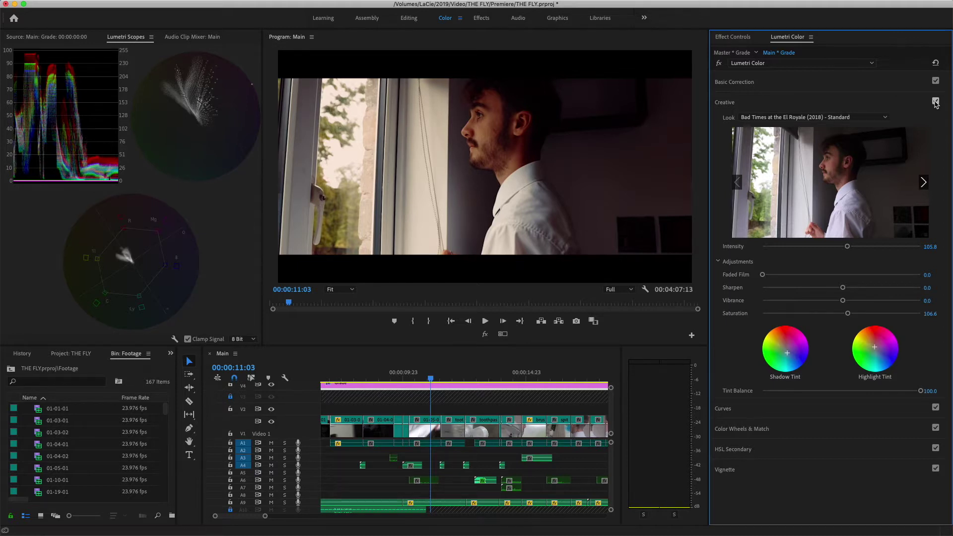
pyautogui.click(935, 101)
pyautogui.click(935, 101)
pyautogui.click(935, 101)
pyautogui.click(935, 101)
pyautogui.click(935, 101)
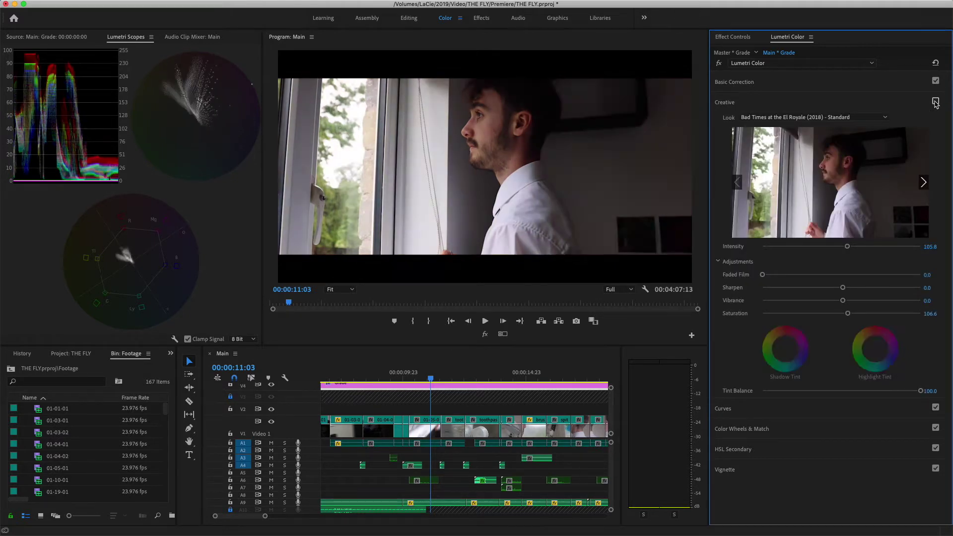
pyautogui.click(935, 101)
pyautogui.click(936, 101)
pyautogui.click(936, 102)
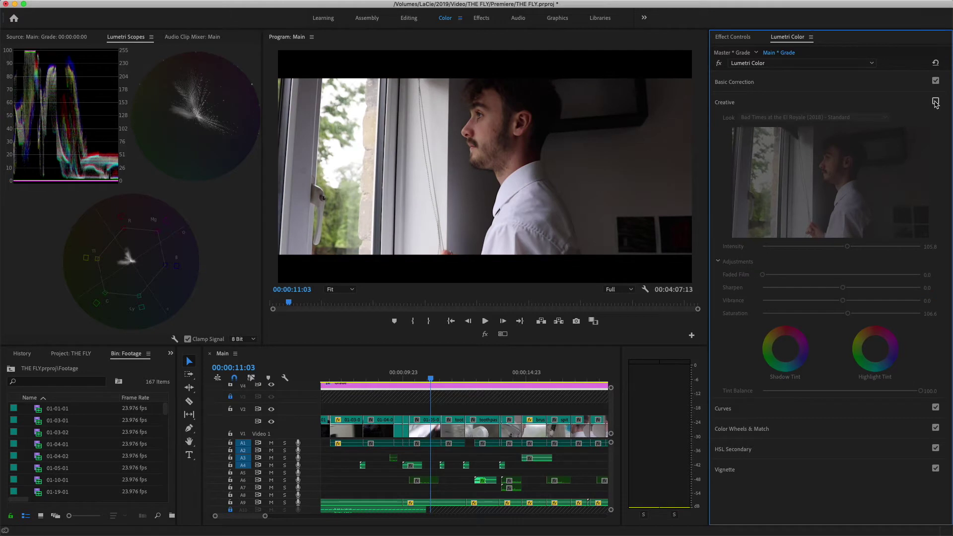
pyautogui.click(935, 102)
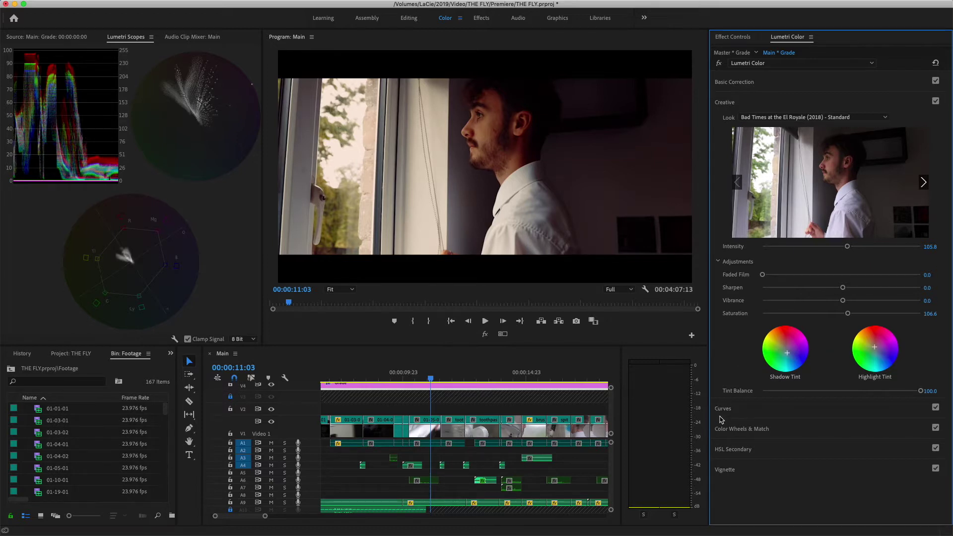
pyautogui.click(733, 410)
pyautogui.scroll(-10, 743, 297)
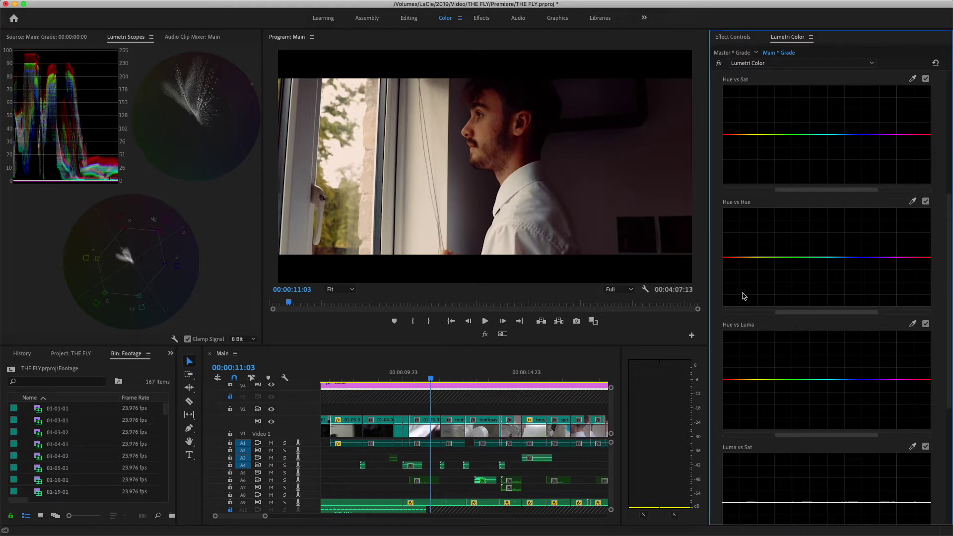
pyautogui.scroll(10, 743, 297)
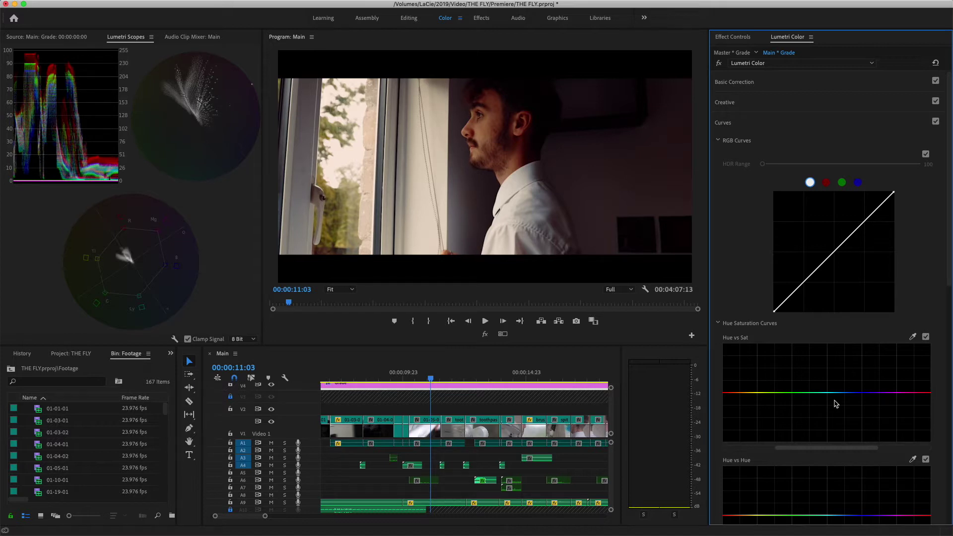
pyautogui.click(737, 102)
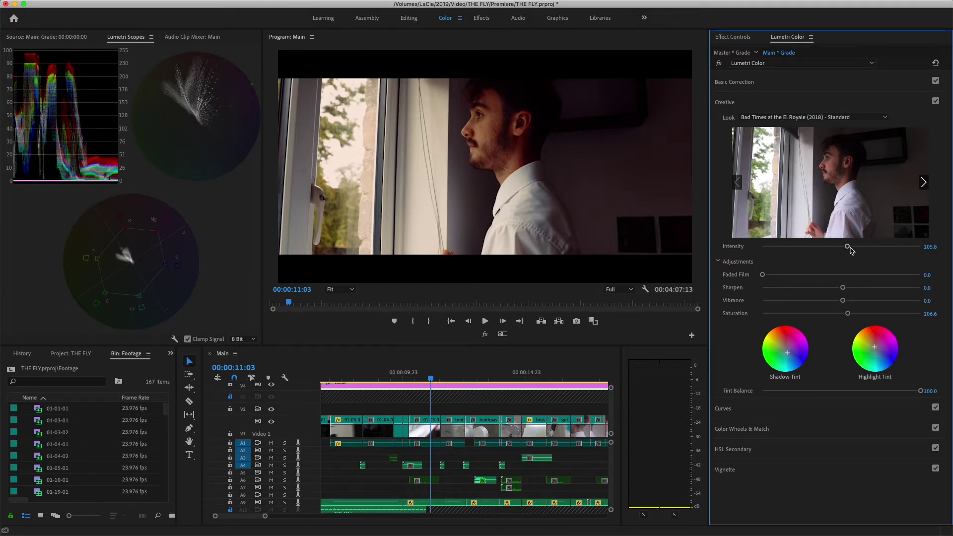
# Step: Inspect the Grade's Basic Correction and Curves, then clip 01-05-01's correction and Effect Controls
pyautogui.click(753, 85)
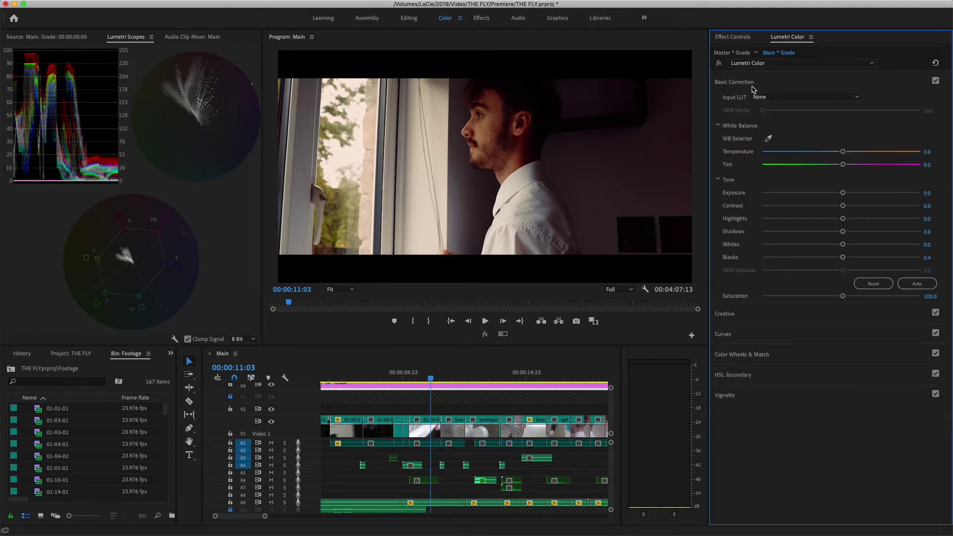
pyautogui.click(748, 334)
pyautogui.click(441, 420)
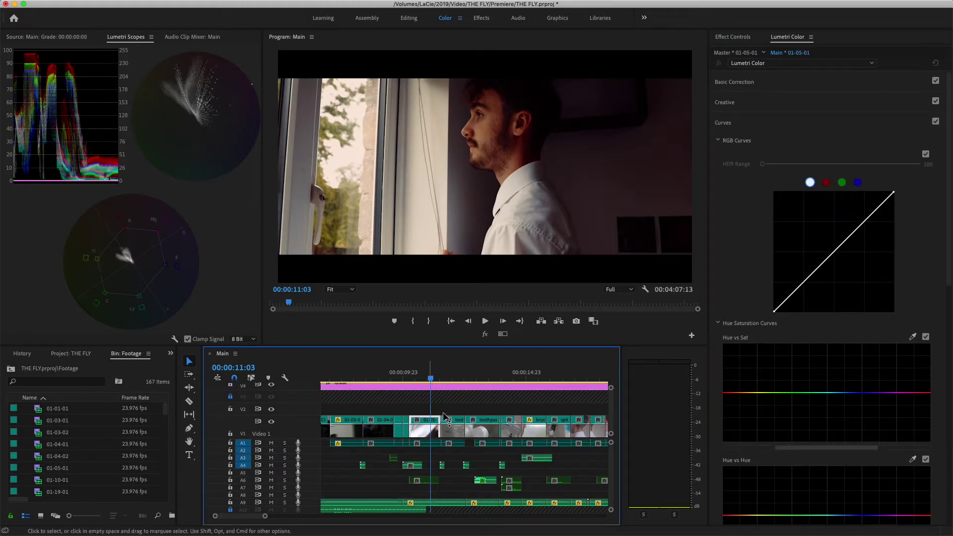
pyautogui.click(774, 86)
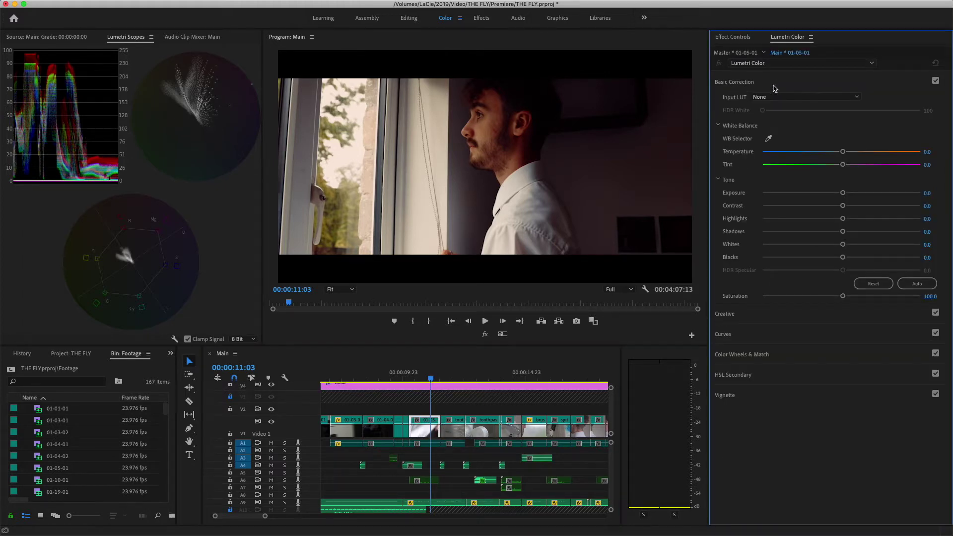
pyautogui.click(743, 39)
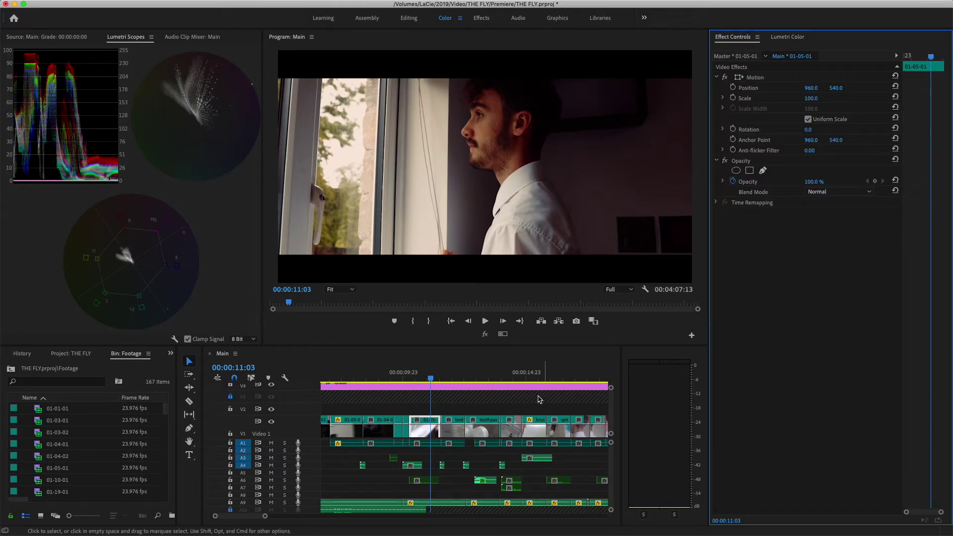
# Step: Select garage clip 02-01-03 and display its Lumetri Color correction, with Temperature 21.4
pyautogui.scroll(-1, 474, 408)
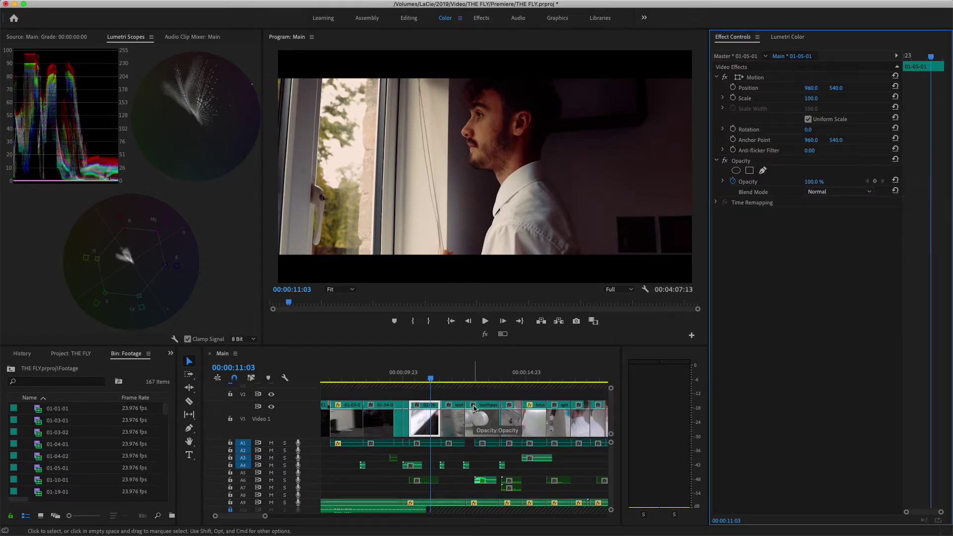
pyautogui.hscroll(5, 474, 409)
pyautogui.hscroll(20, 474, 408)
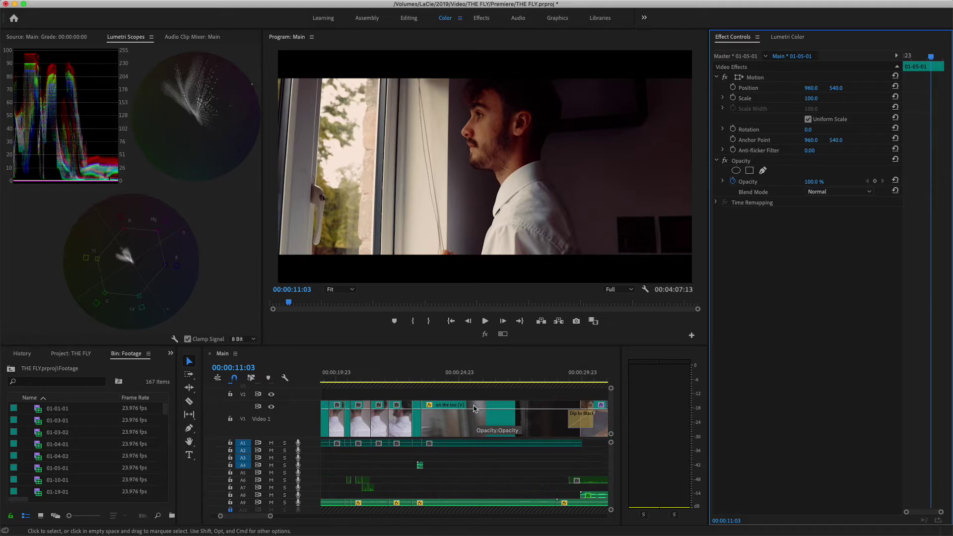
pyautogui.hscroll(20, 474, 409)
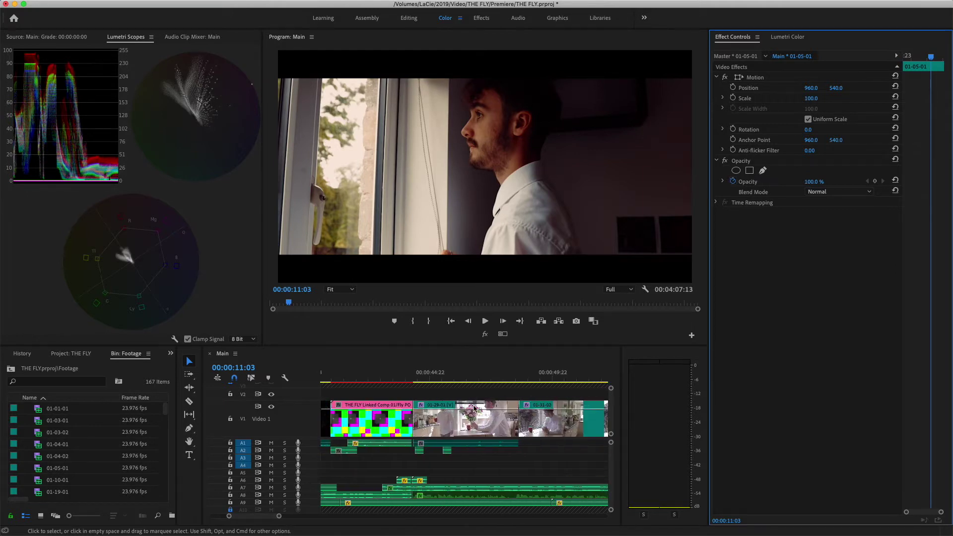
pyautogui.hscroll(2, 474, 408)
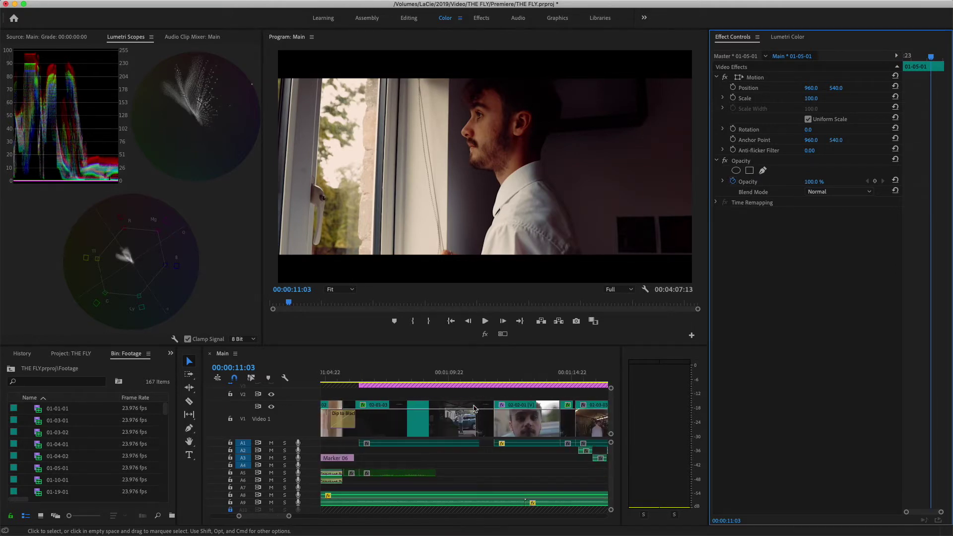
pyautogui.click(474, 426)
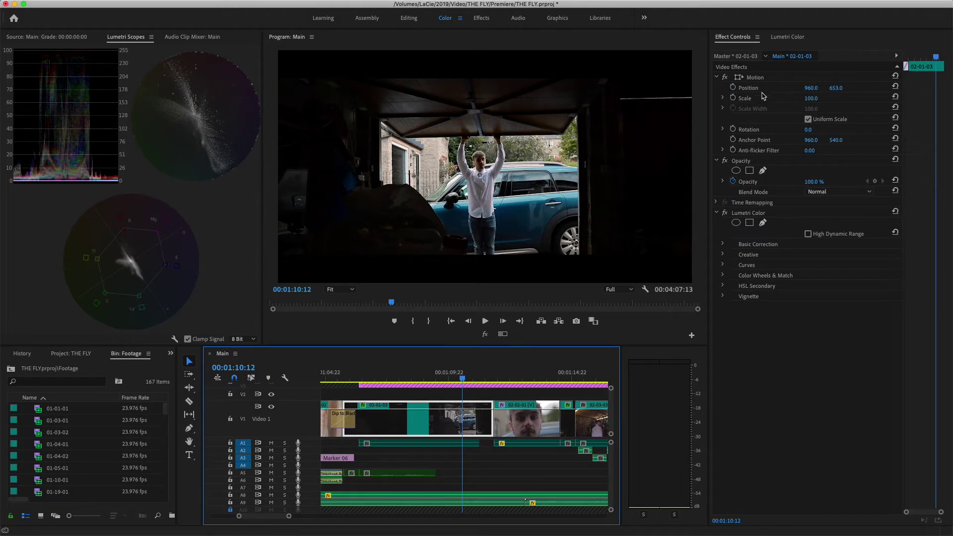
pyautogui.click(786, 37)
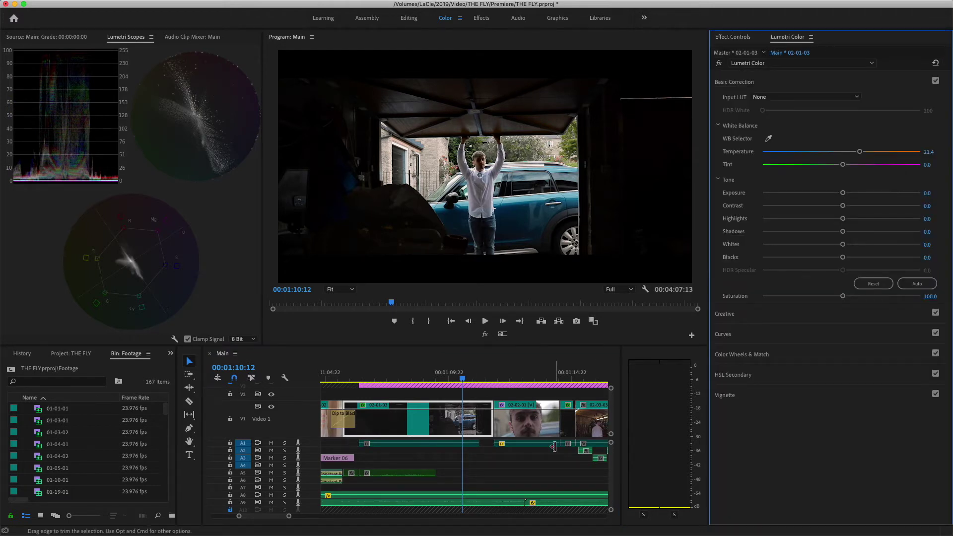
pyautogui.scroll(3, 478, 420)
# Step: Unlock track V3 and select the CC - Rec709 adjustment layer
pyautogui.click(480, 404)
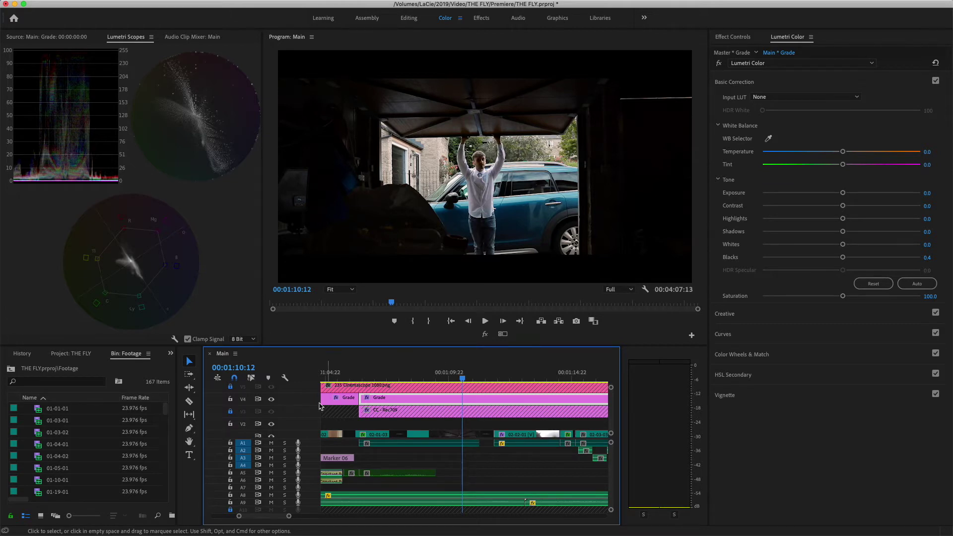
pyautogui.click(231, 412)
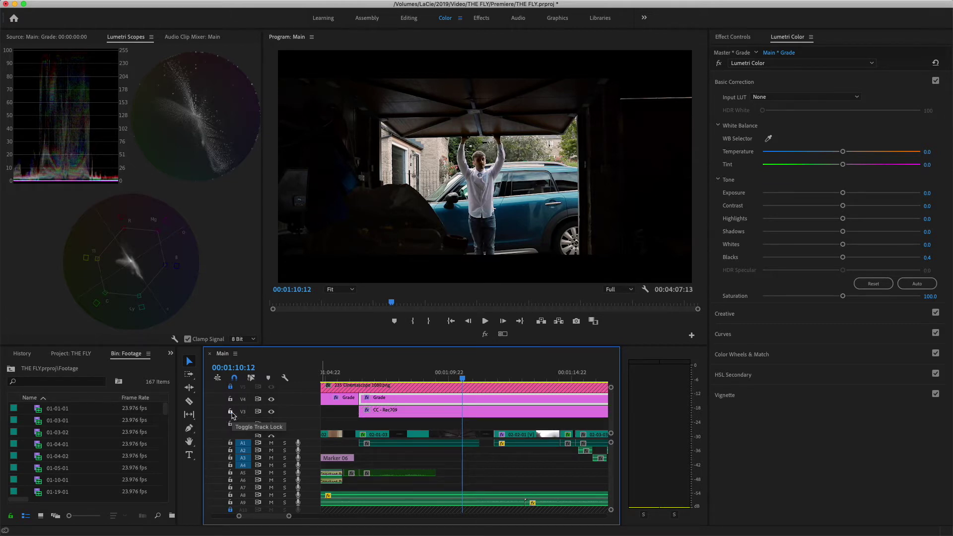
pyautogui.click(419, 410)
# Step: Compare CC - Rec709 on and off, hide the V4 Grade layer, and show its Creative look
pyautogui.click(271, 411)
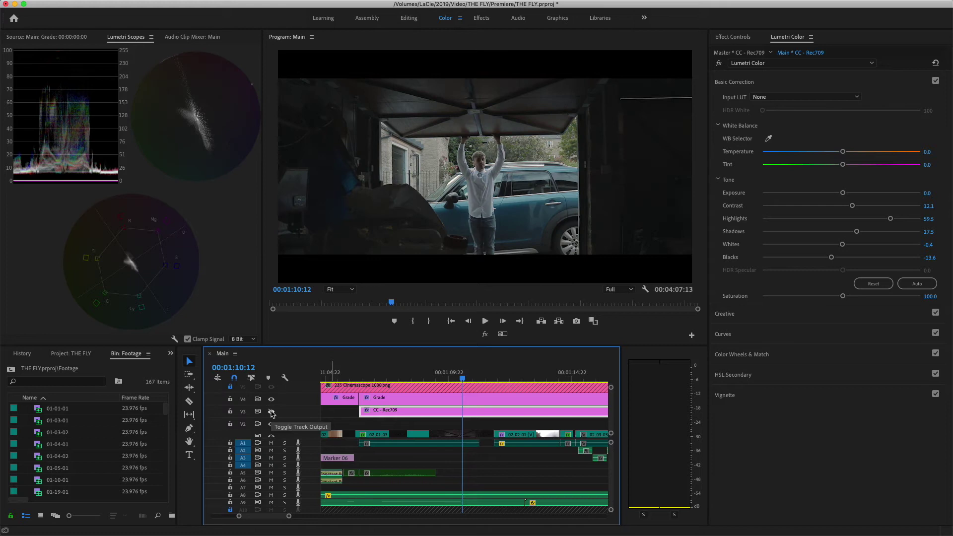
pyautogui.click(272, 412)
pyautogui.click(272, 412)
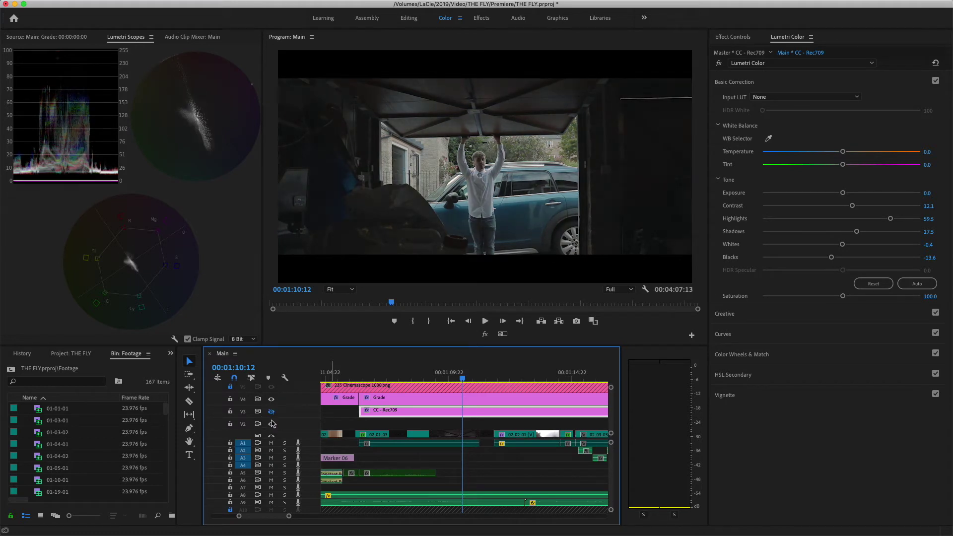
pyautogui.click(272, 412)
pyautogui.click(272, 413)
pyautogui.click(272, 412)
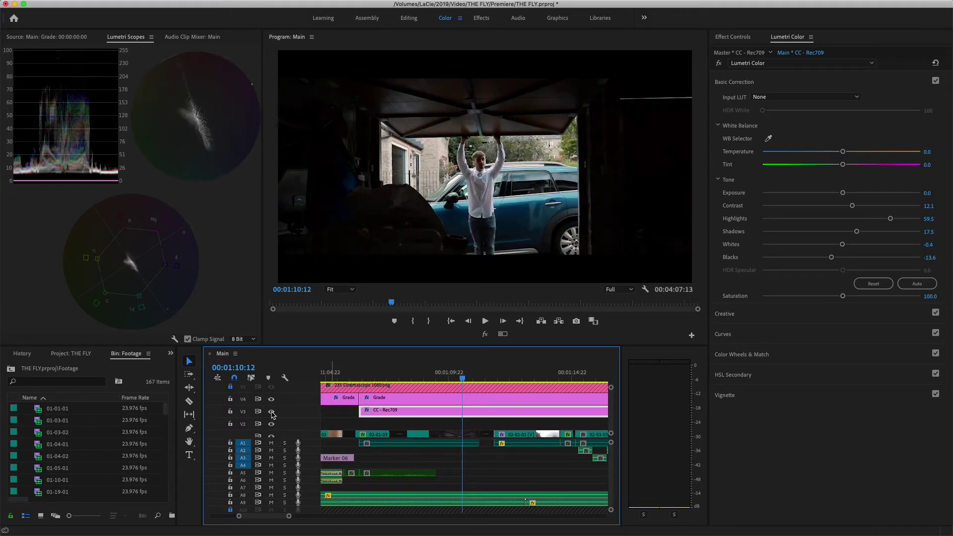
pyautogui.click(271, 399)
pyautogui.click(272, 414)
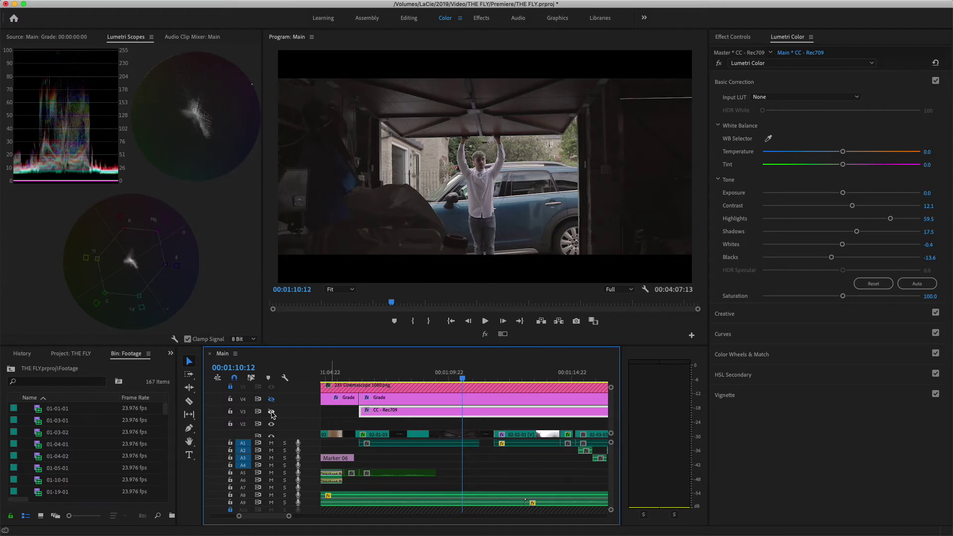
pyautogui.click(272, 412)
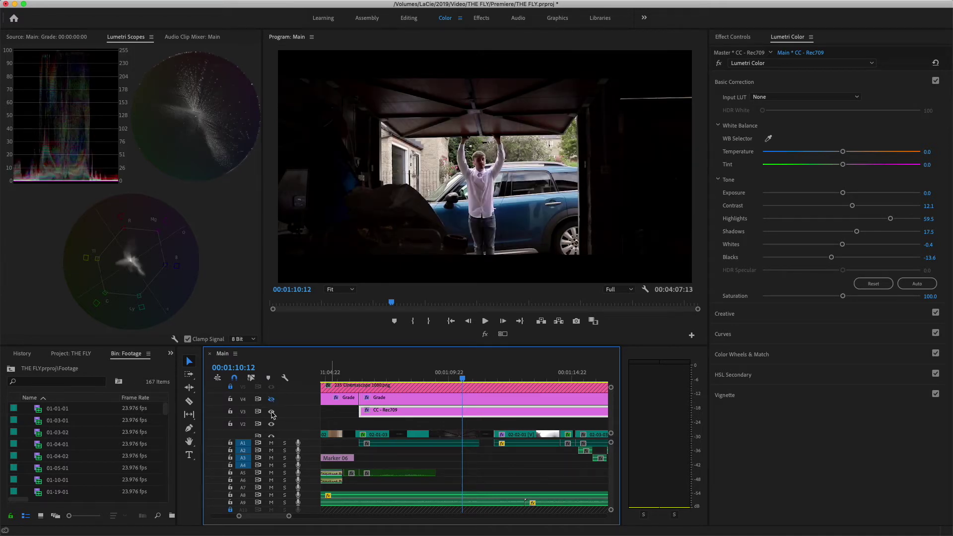
pyautogui.click(768, 314)
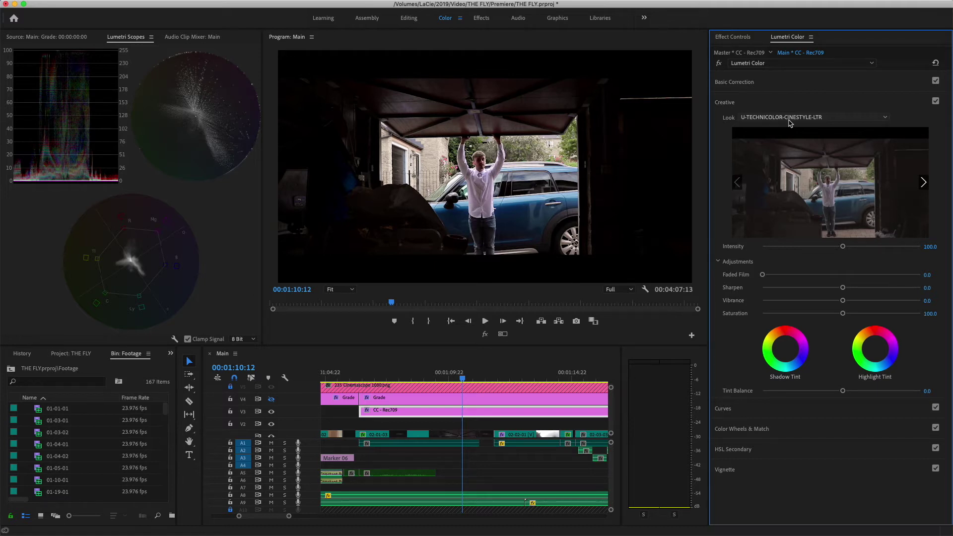
# Step: Select the V4 Grade layer, make it visible again, and check its Lumetri settings
pyautogui.click(400, 399)
pyautogui.click(271, 400)
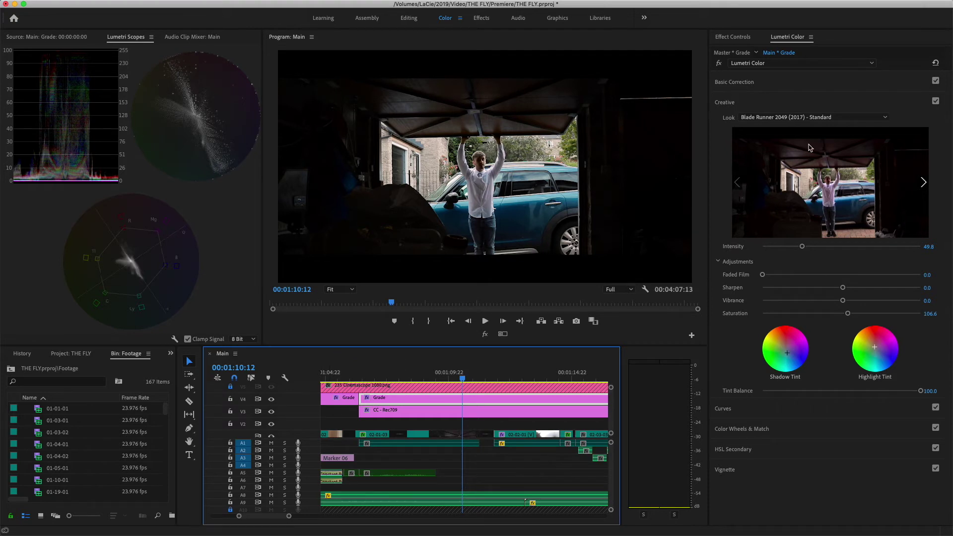
pyautogui.click(770, 81)
pyautogui.click(733, 337)
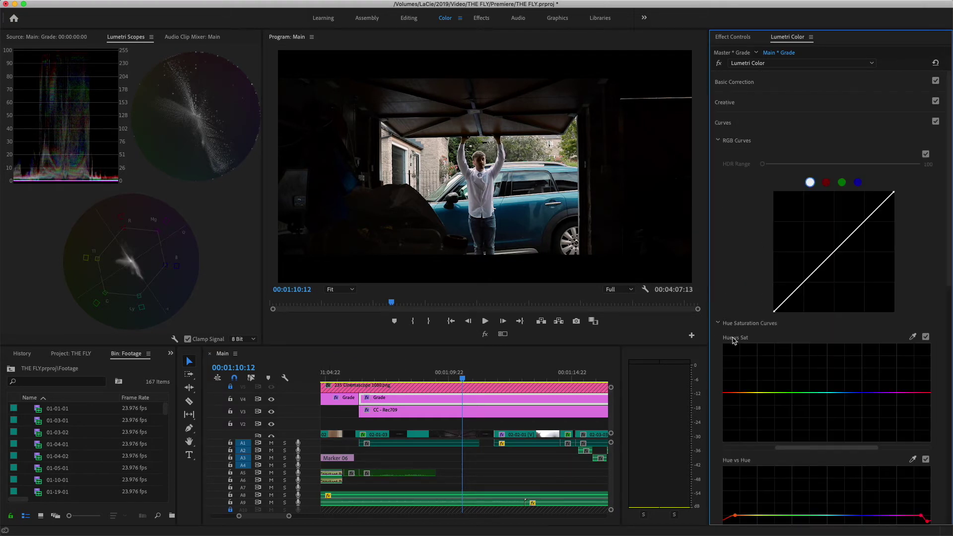
pyautogui.click(749, 107)
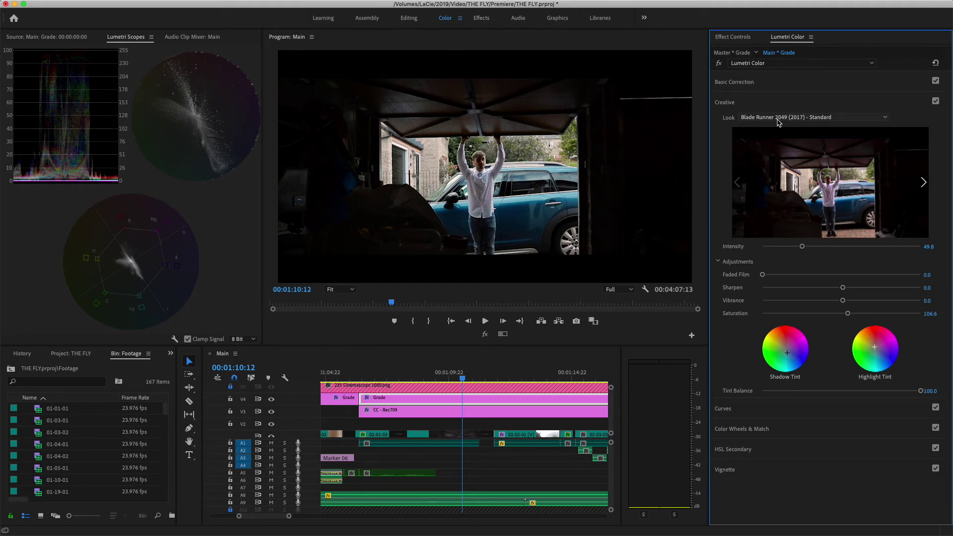
pyautogui.scroll(-2, 529, 430)
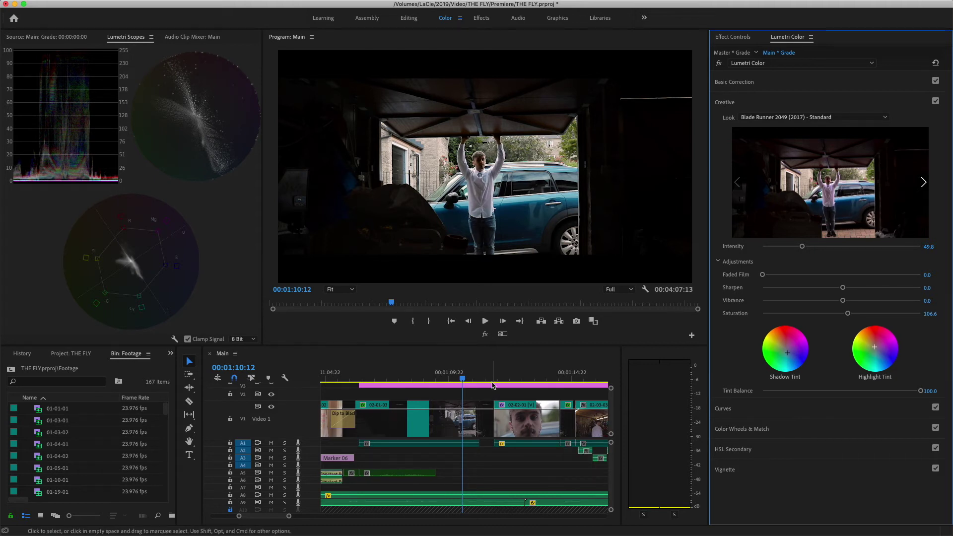
# Step: Jump to the face close-up and show clip 02-02-01's Basic Correction values
pyautogui.click(529, 378)
pyautogui.click(528, 378)
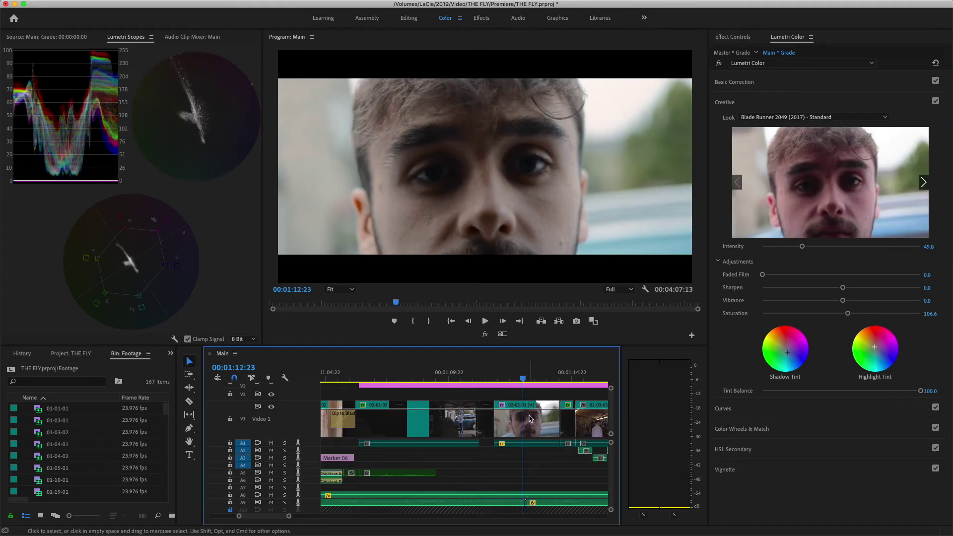
pyautogui.click(767, 83)
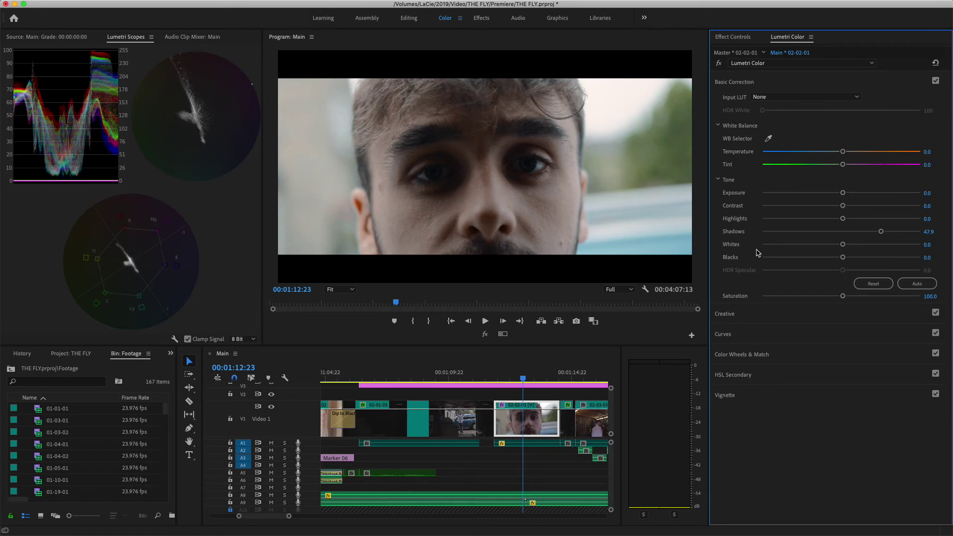
# Step: Inspect the corrections on clips 02-05-04, 02-04-03 and 02-03-03, ending on 02-03-03
pyautogui.hscroll(5, 497, 422)
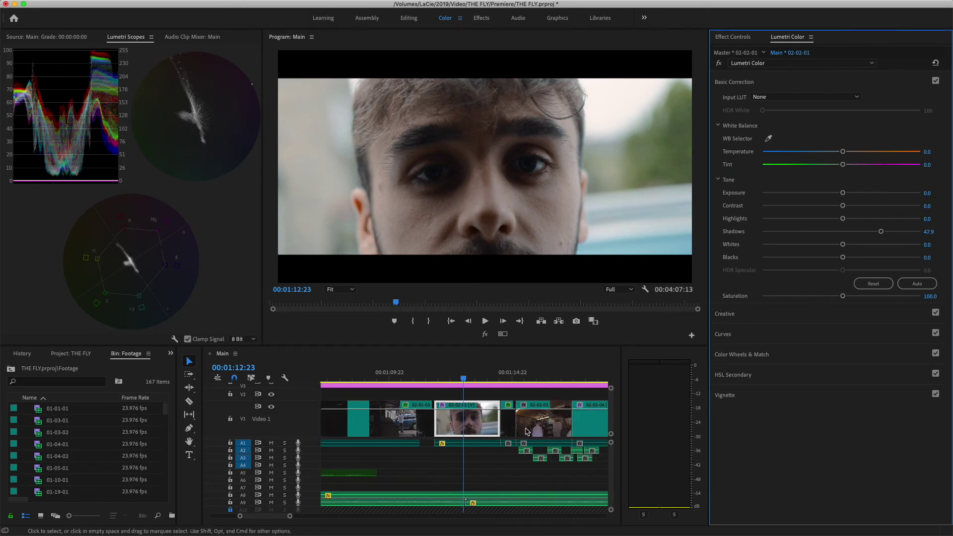
pyautogui.click(497, 421)
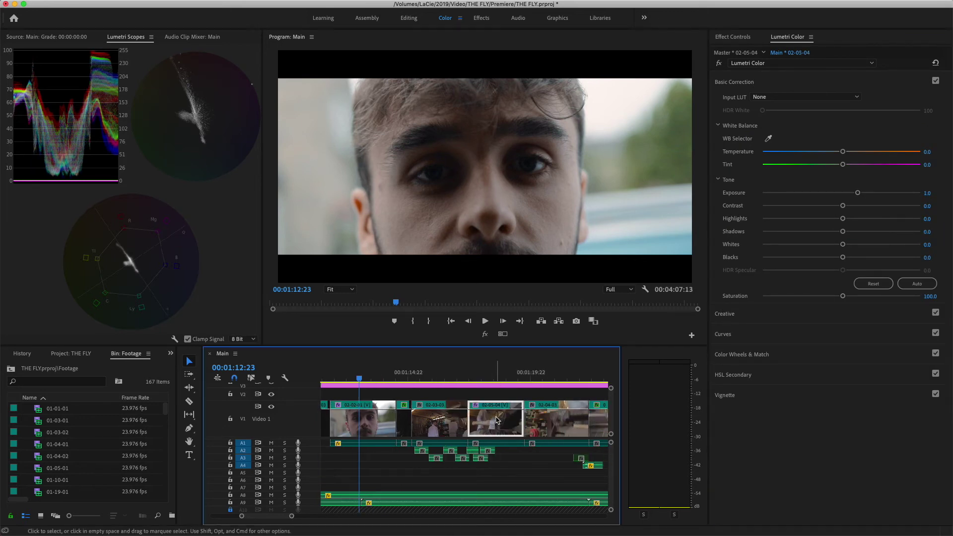
pyautogui.click(542, 431)
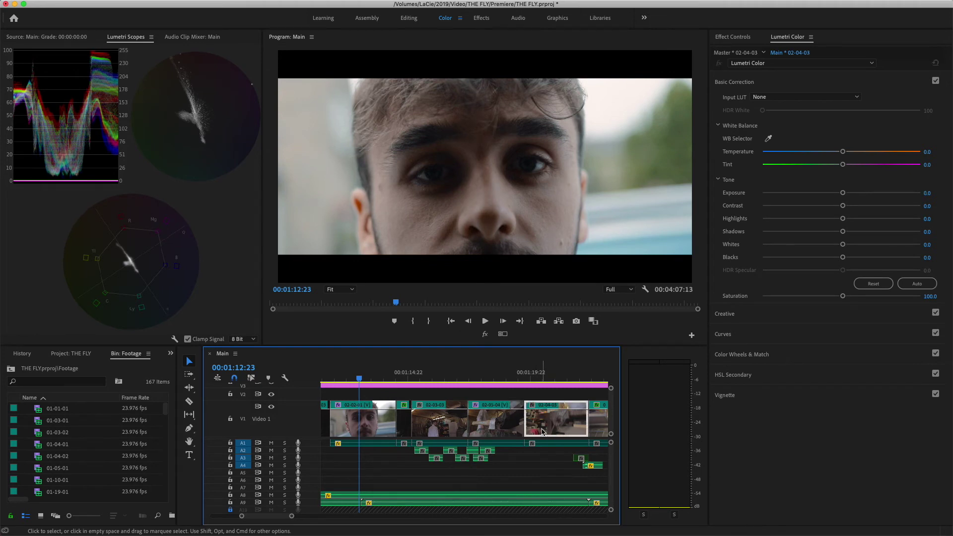
pyautogui.click(507, 433)
pyautogui.click(441, 428)
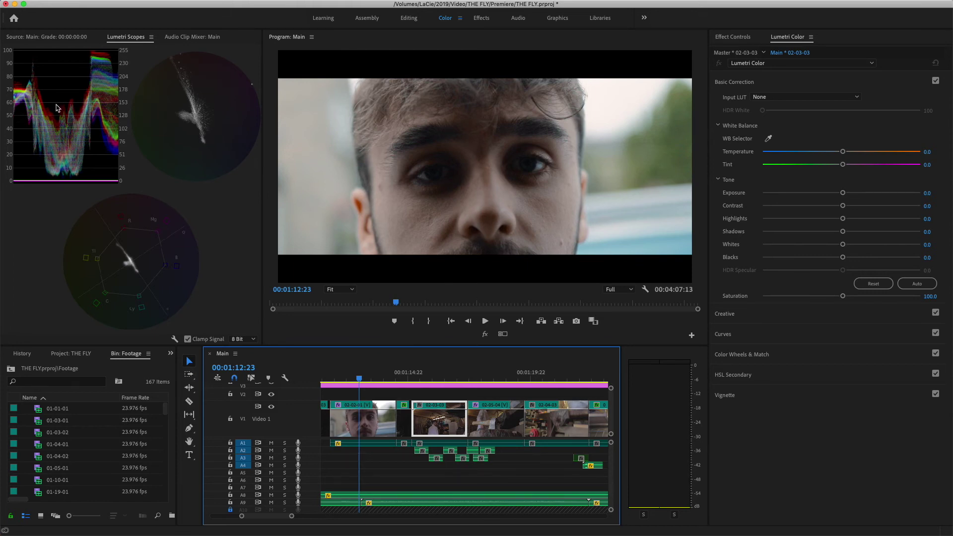
pyautogui.click(34, 244)
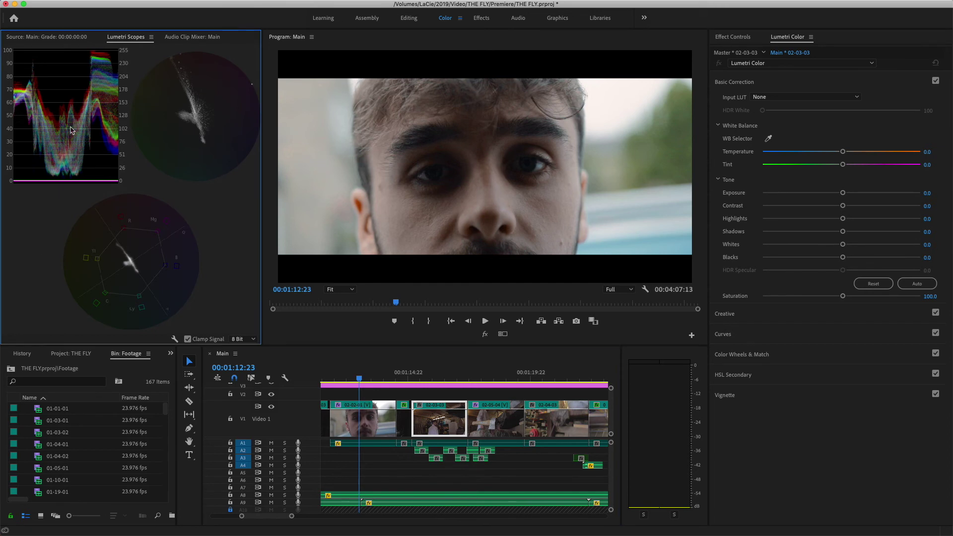